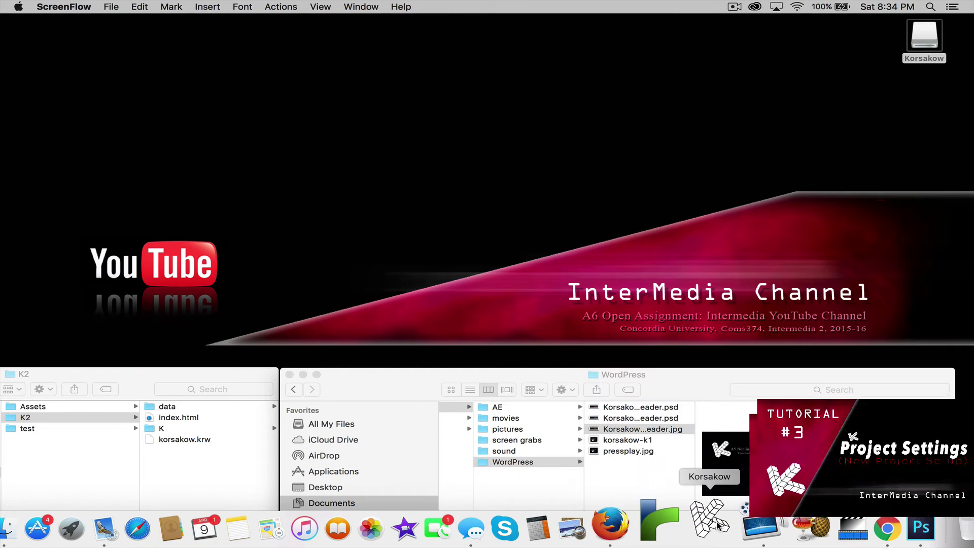
Launch Korsakow, start a new empty project, and move its window to the top-left corner
click(718, 525)
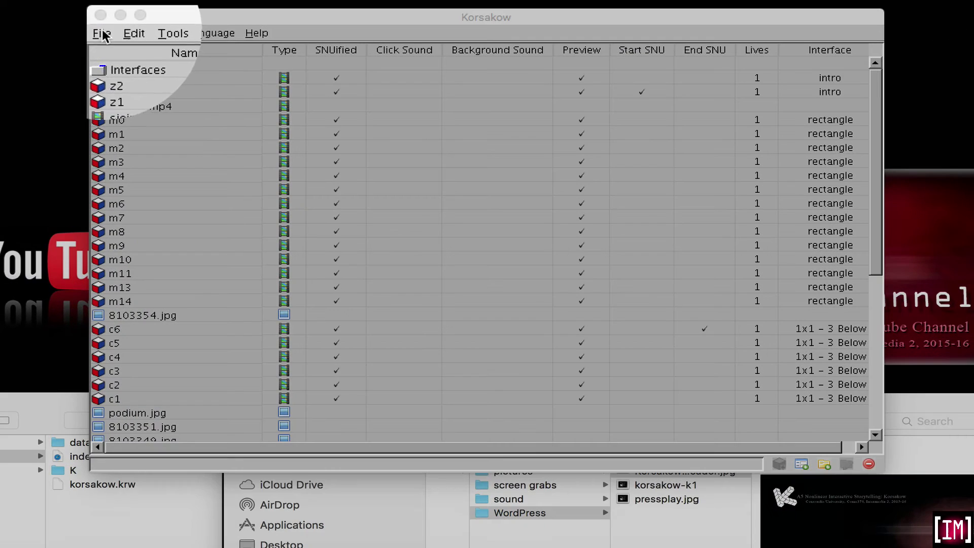
click(153, 65)
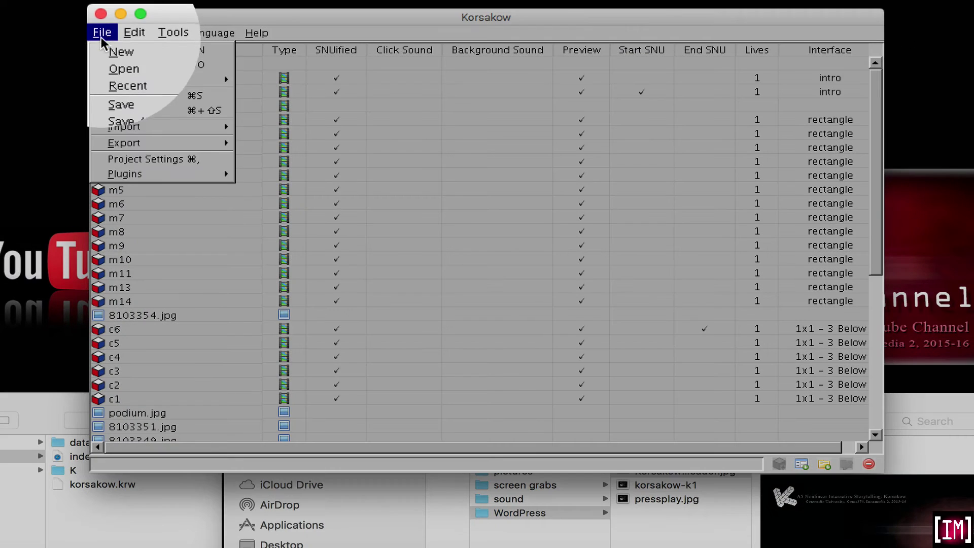
click(163, 80)
drag(315, 61, 152, 4)
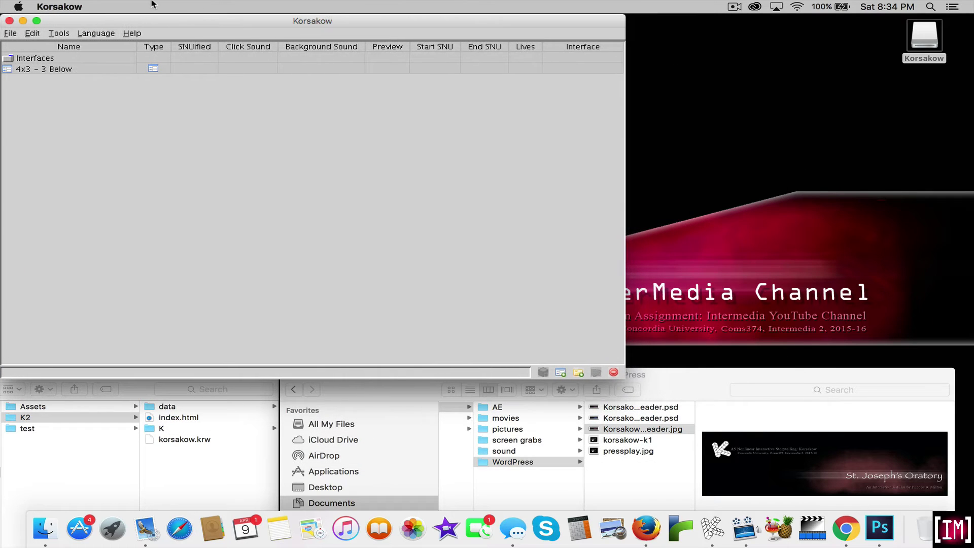
Duplicate the default 4x3 - 3 Below interface
drag(213, 378, 213, 365)
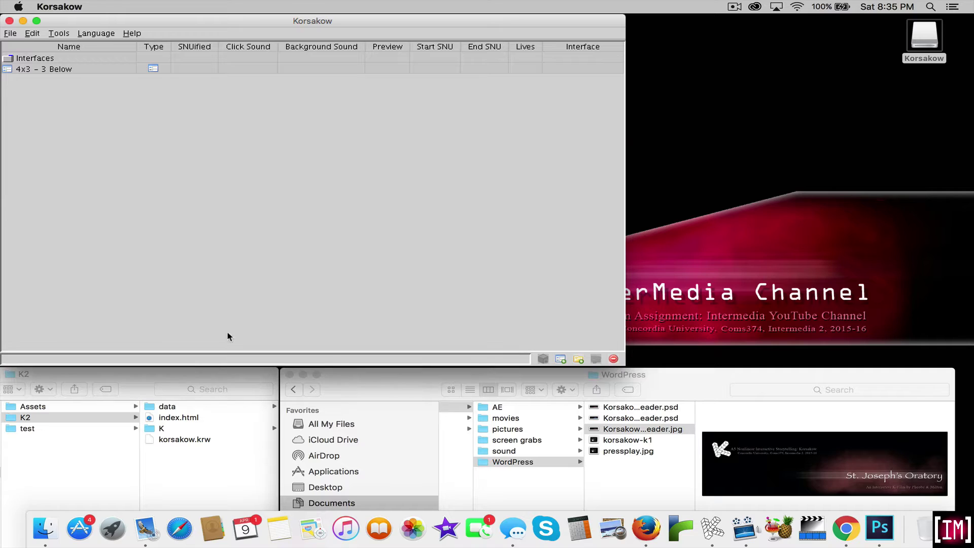
click(11, 70)
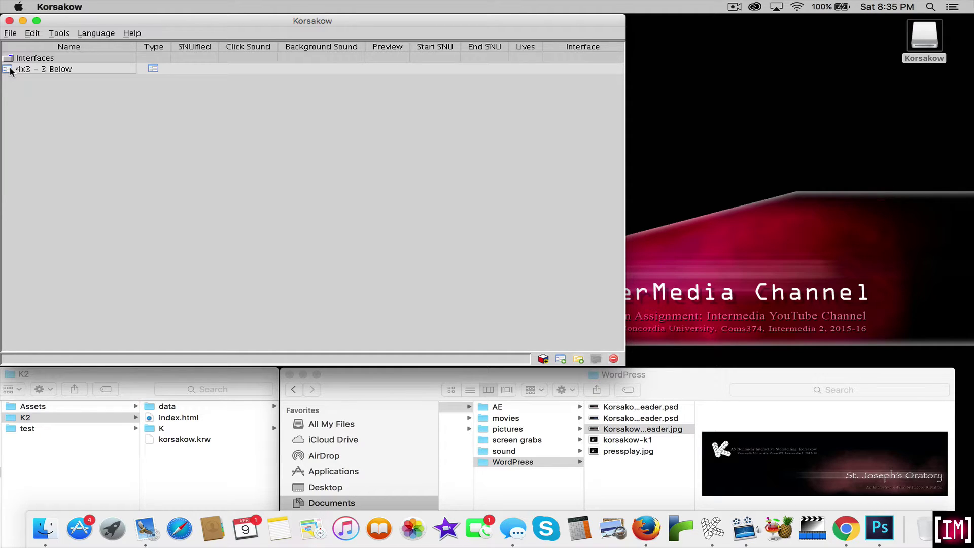
right_click(11, 70)
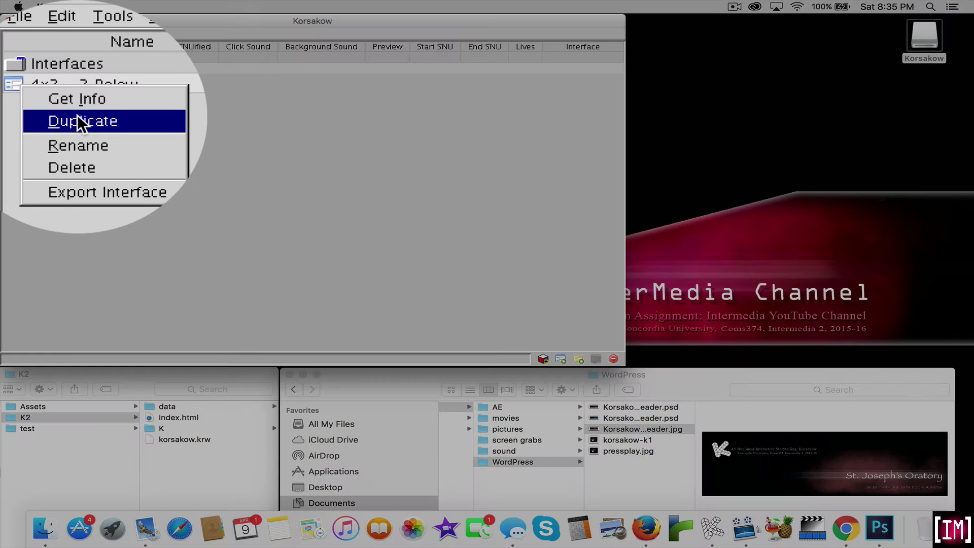
click(77, 112)
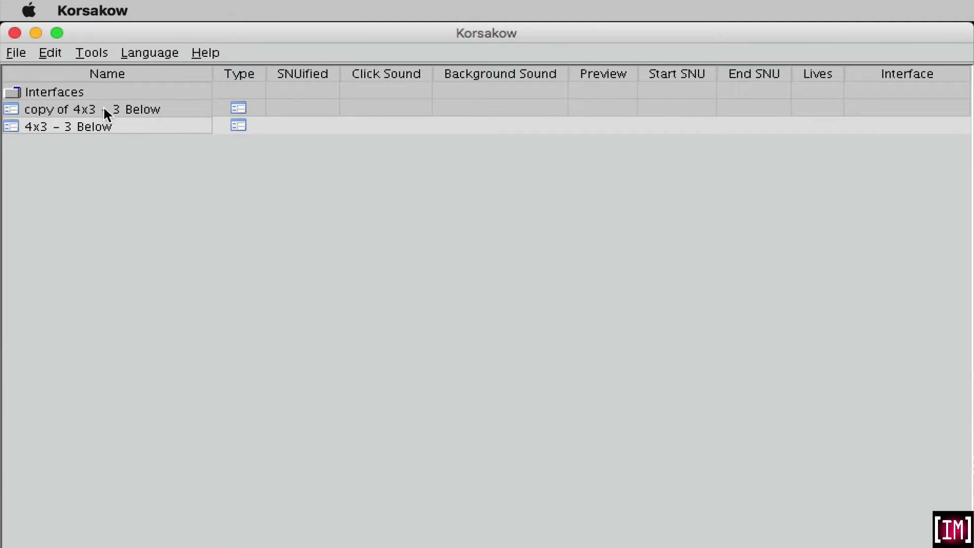
click(100, 111)
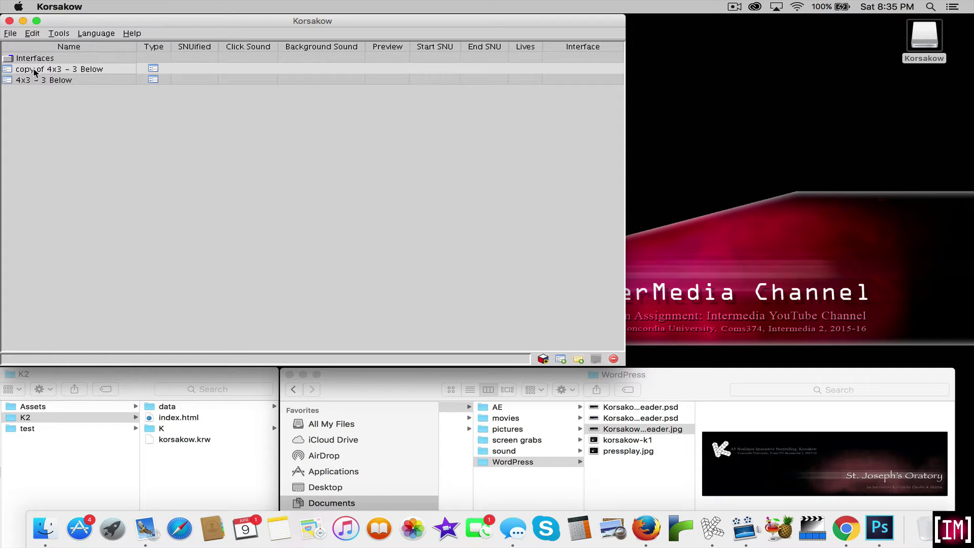
Rename the copied interface to 1x1 and open it in the Interface Editor
double_click(34, 71)
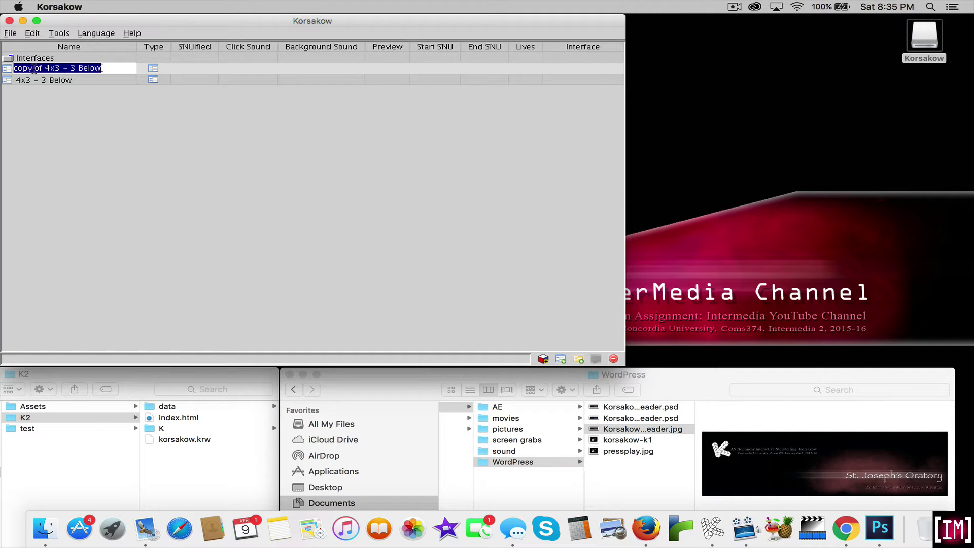
text(1)
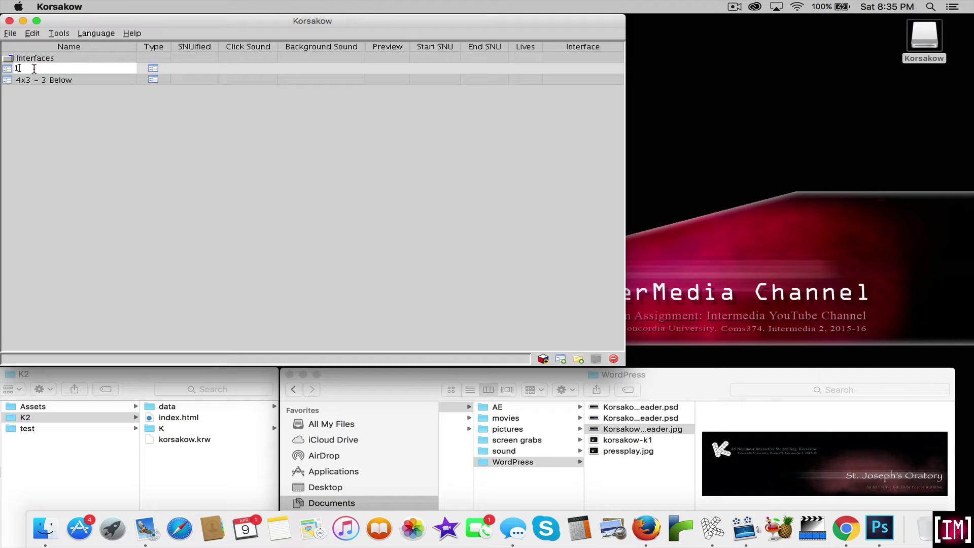
text(x1)
click(49, 120)
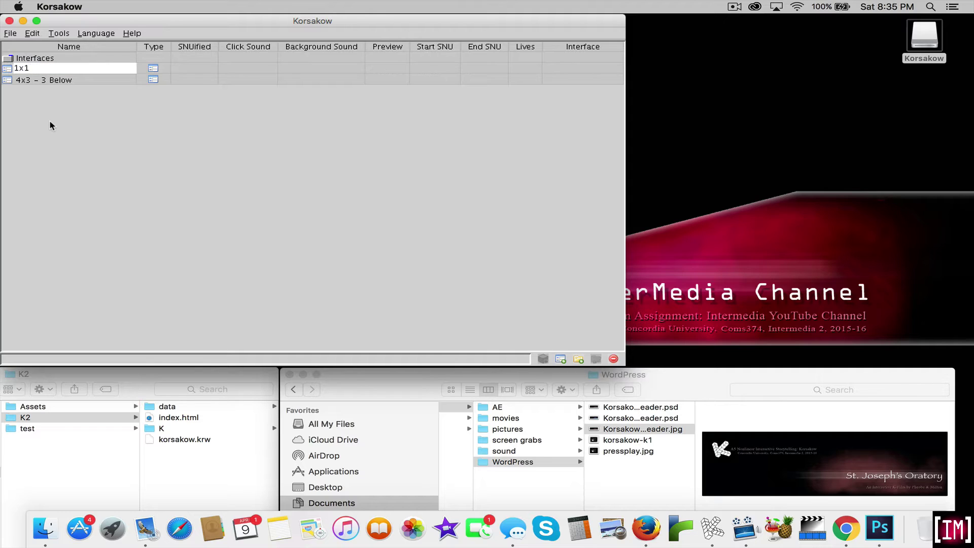
key(Return)
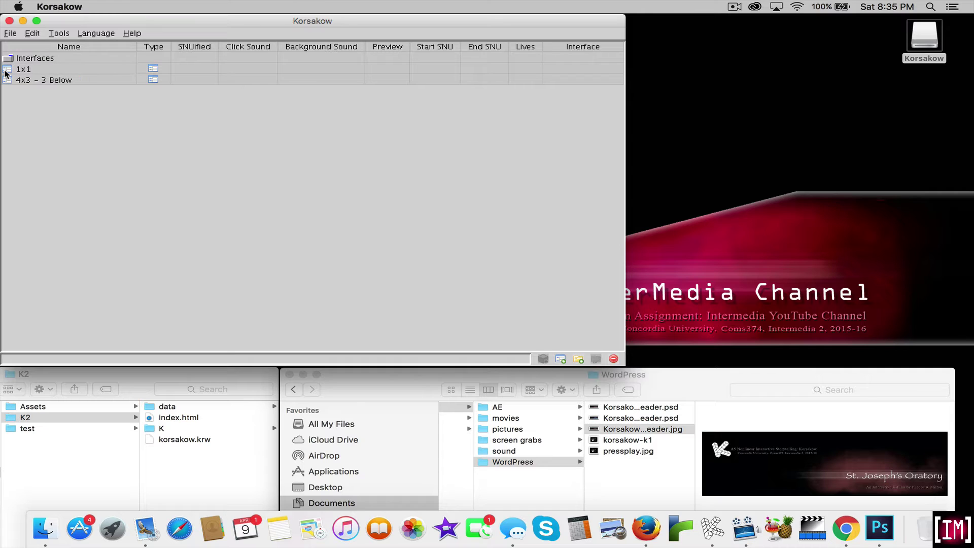
double_click(7, 73)
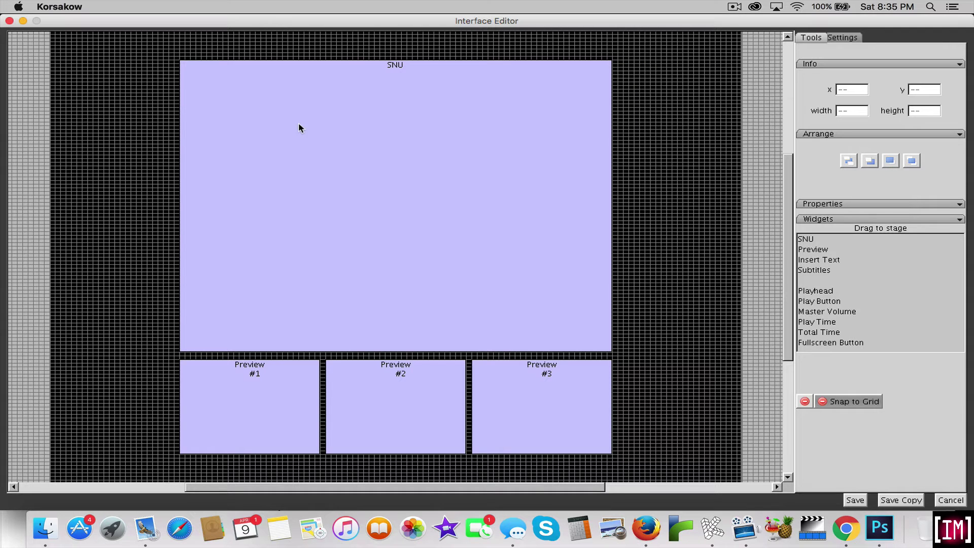
Make the SNU widget 320 by 320 and move it to x 200, y 168 on the stage
click(462, 208)
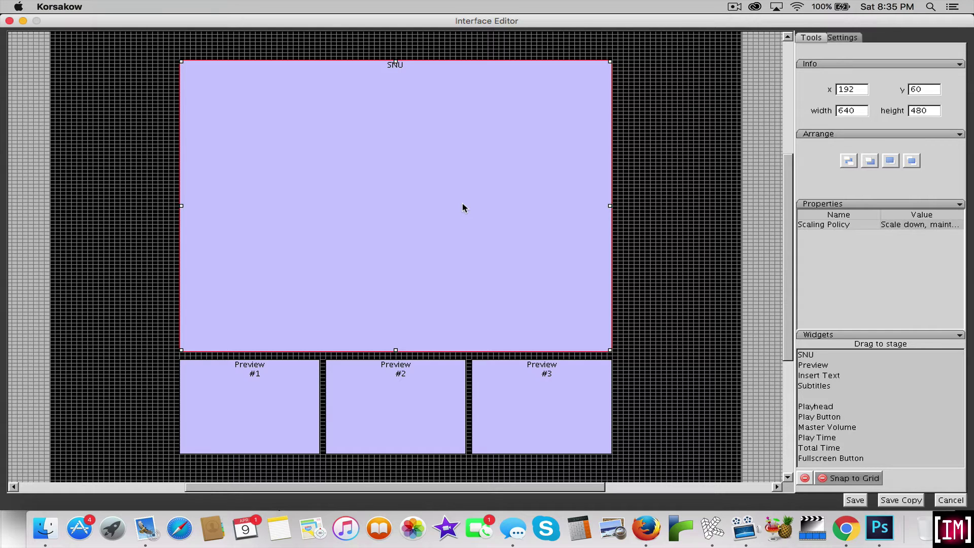
drag(856, 111, 838, 112)
text(320)
double_click(927, 111)
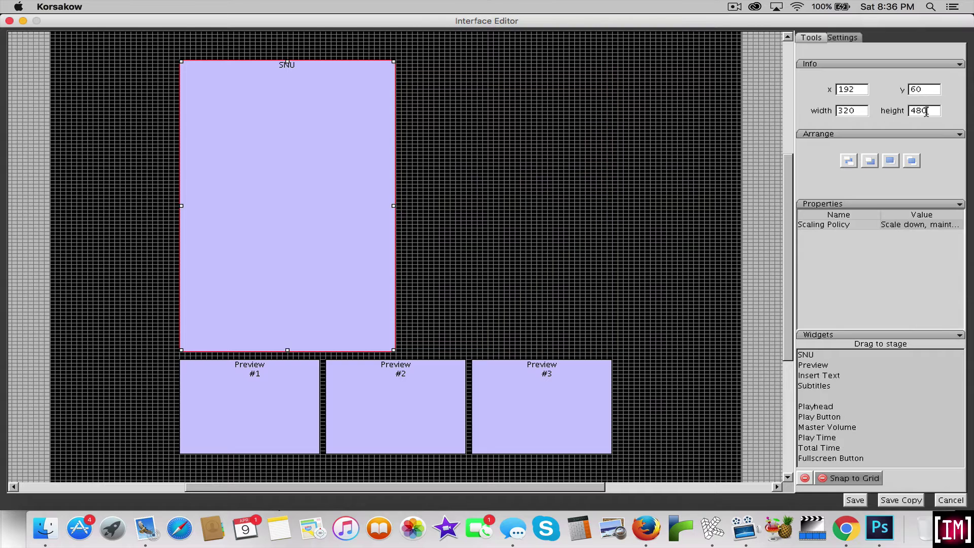
text(320)
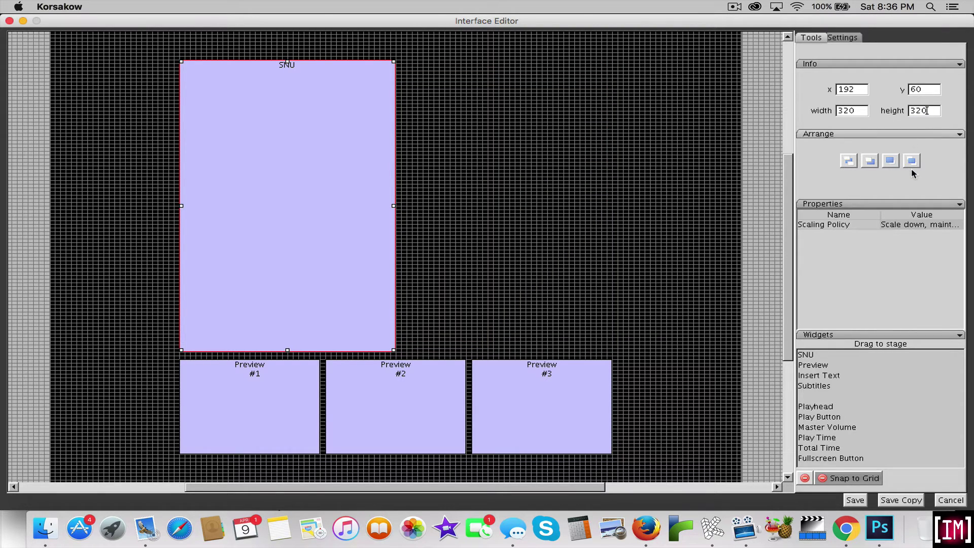
key(Return)
drag(299, 150, 543, 175)
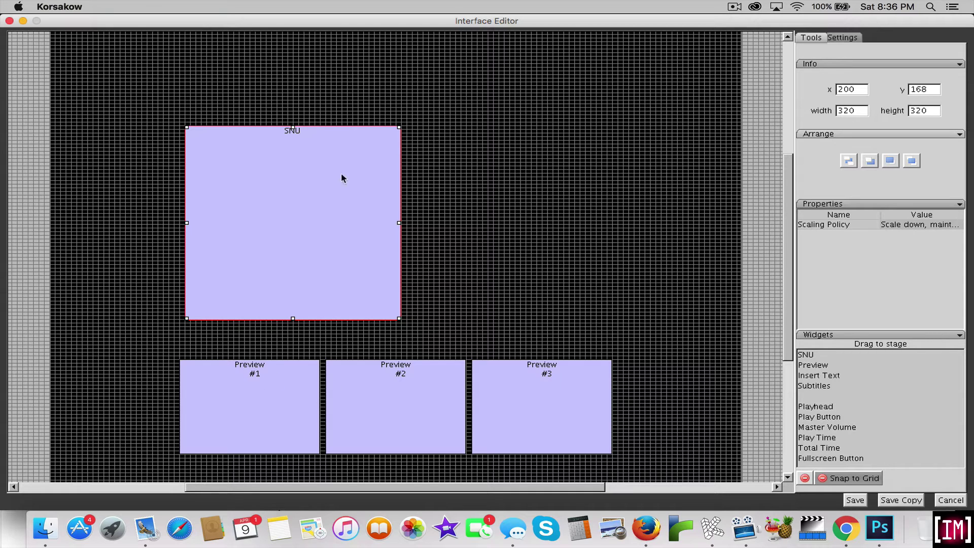
click(327, 191)
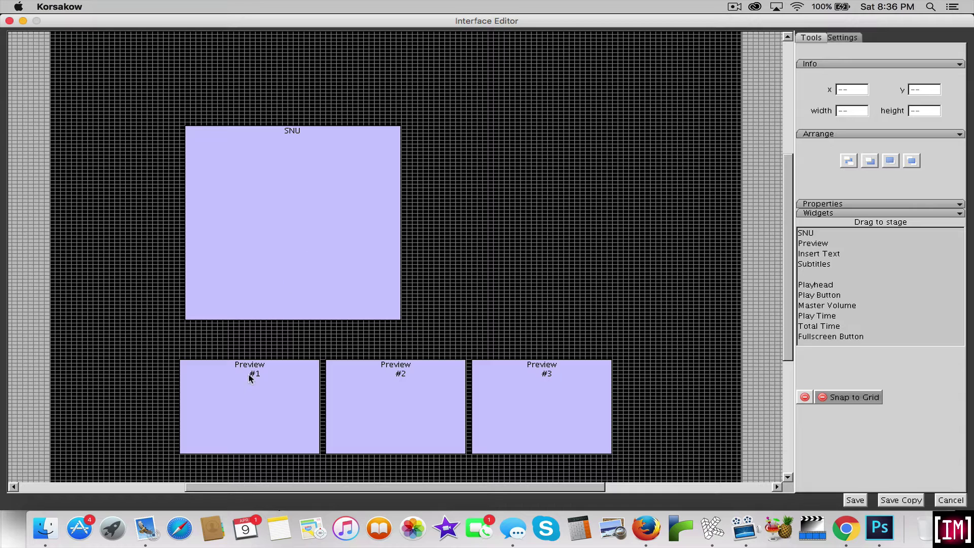
Move Preview #1, #2 and #3 up from the bottom row into a column right of the SNU
drag(246, 404, 491, 175)
drag(413, 420, 510, 285)
drag(537, 412, 491, 377)
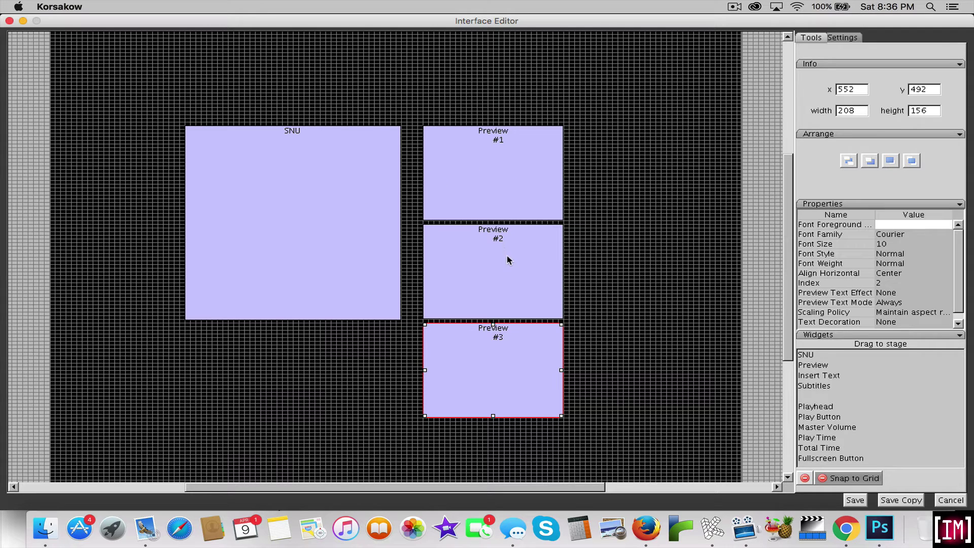
Resize Preview #1 to 110 by 110
click(526, 184)
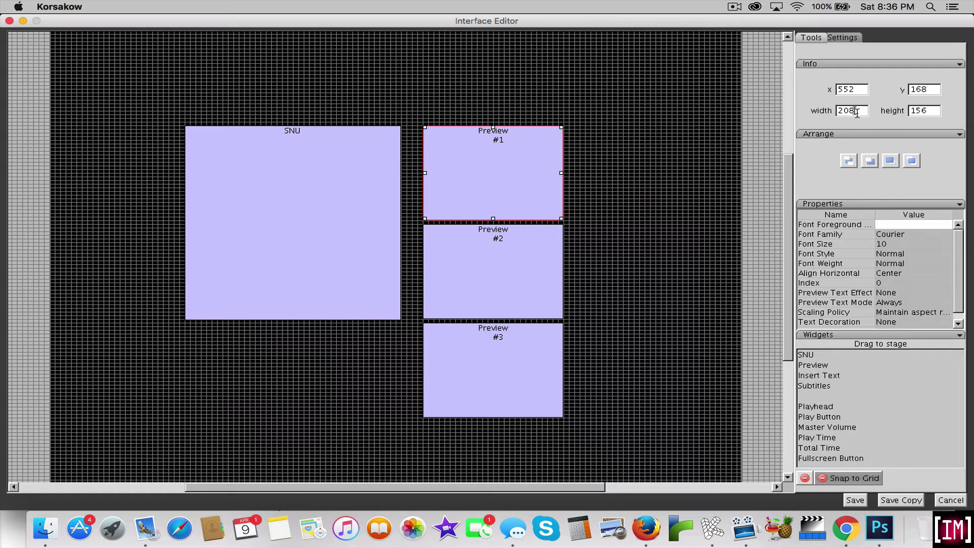
drag(857, 112, 824, 117)
text(100)
key(BackSpace)
key(BackSpace)
text(10)
key(Tab)
text(110)
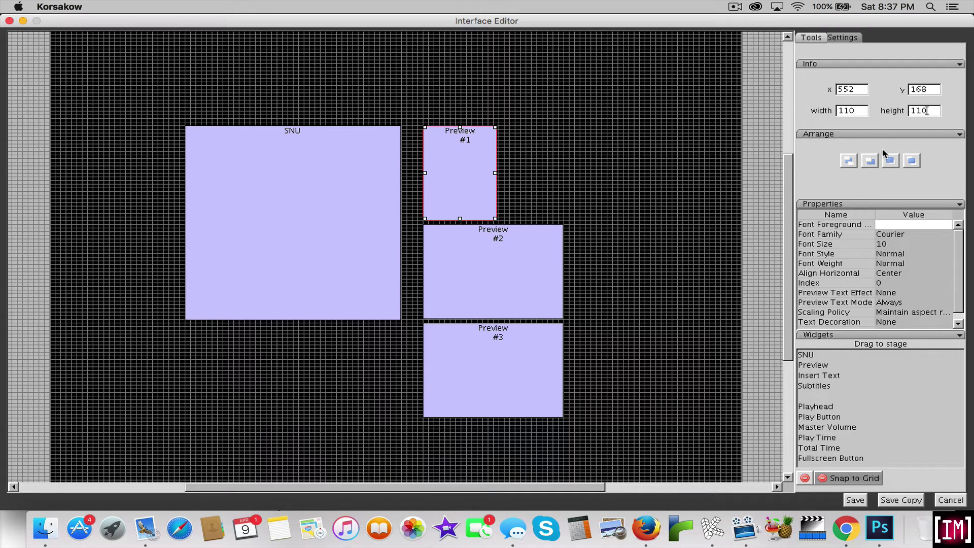
key(Return)
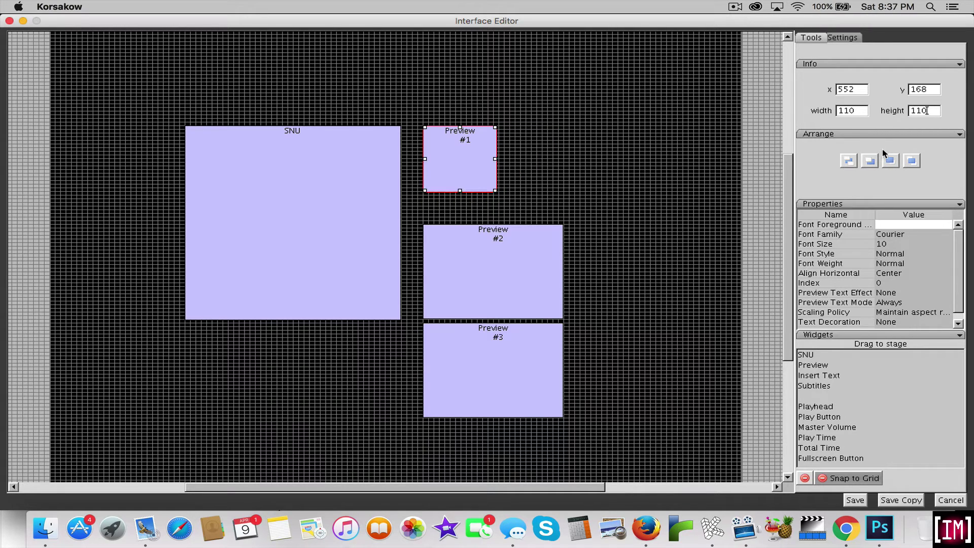
Move Preview #2 up under Preview #1 and resize it to 110 by 110
drag(491, 273, 504, 246)
drag(857, 110, 808, 111)
text(110)
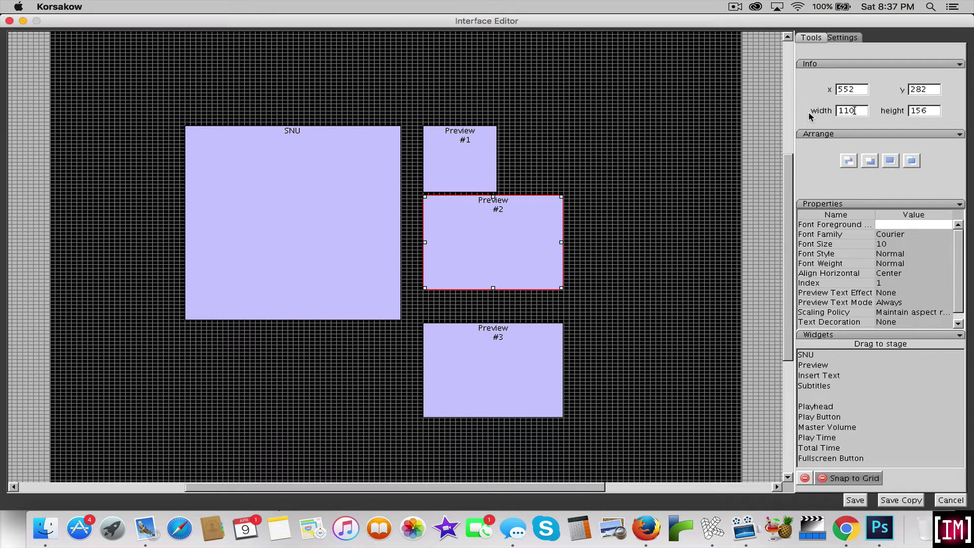
double_click(922, 111)
text(110)
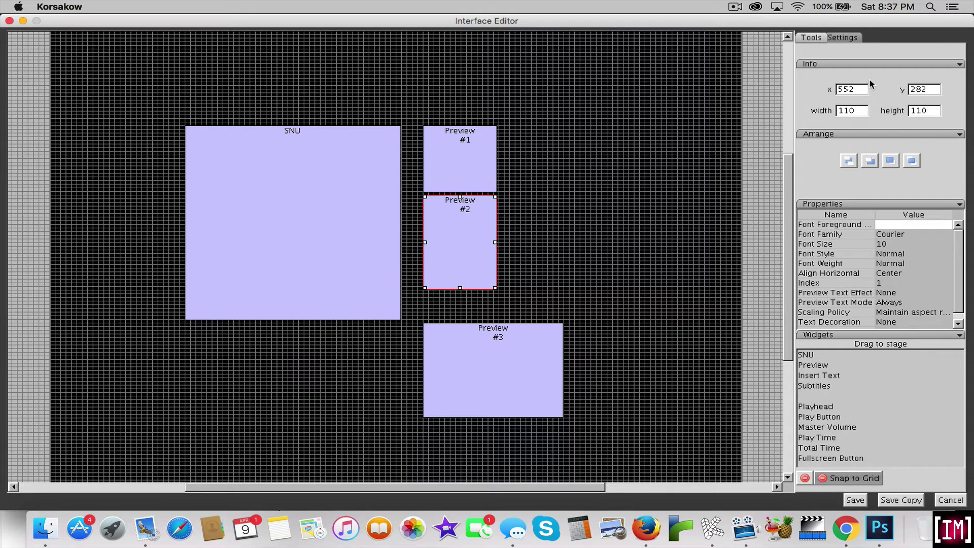
key(Return)
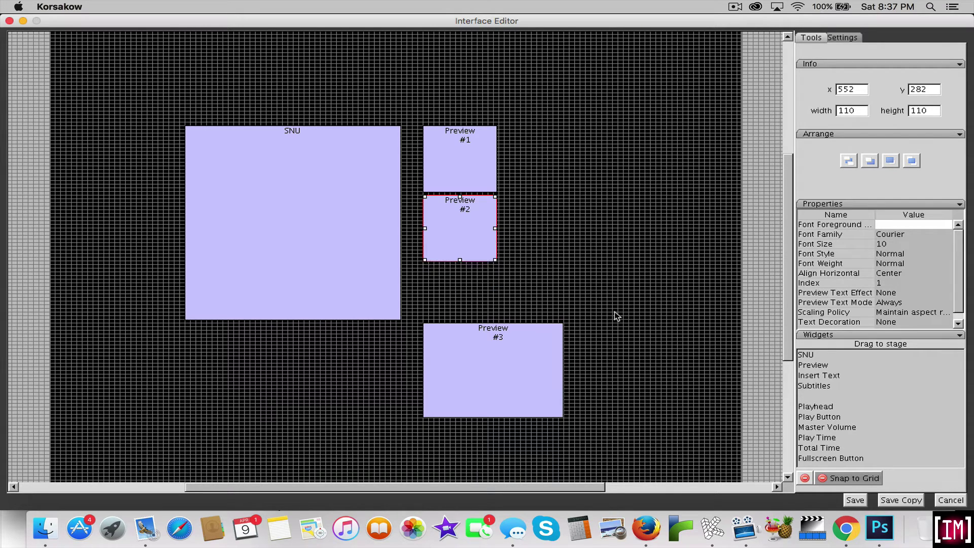
Move Preview #3 under Preview #2 at 110 by 110, and nudge the SNU right to x 208
drag(490, 386, 526, 317)
double_click(842, 109)
text(110)
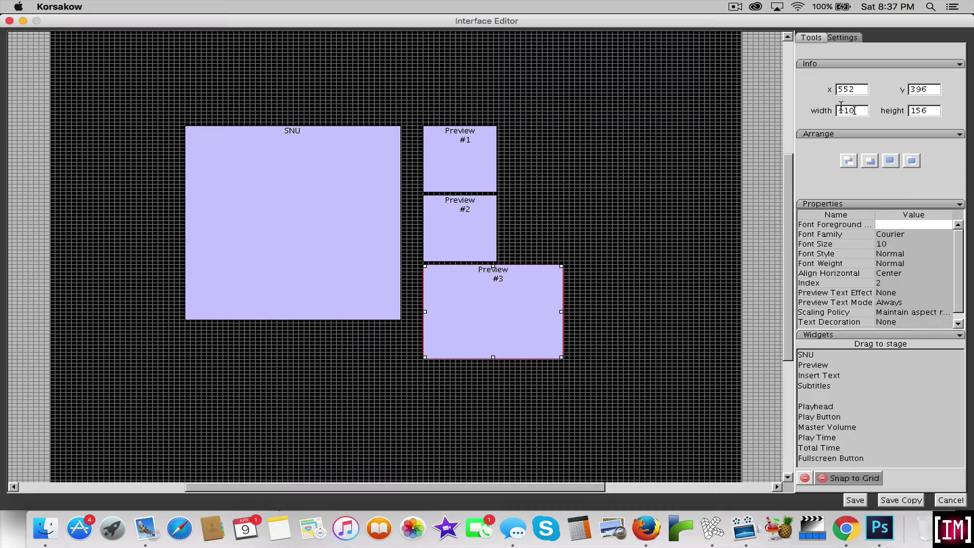
click(920, 109)
double_click(920, 109)
text(110)
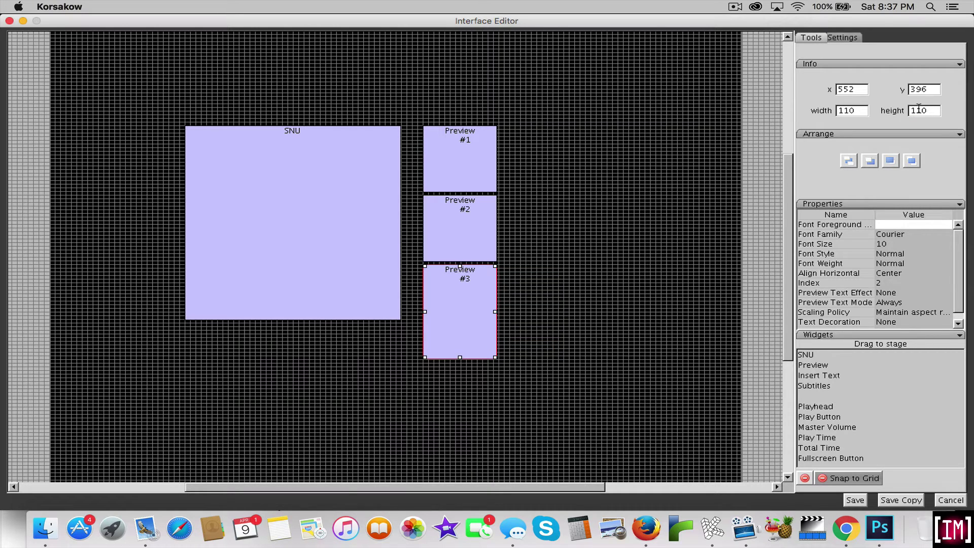
key(Return)
click(620, 239)
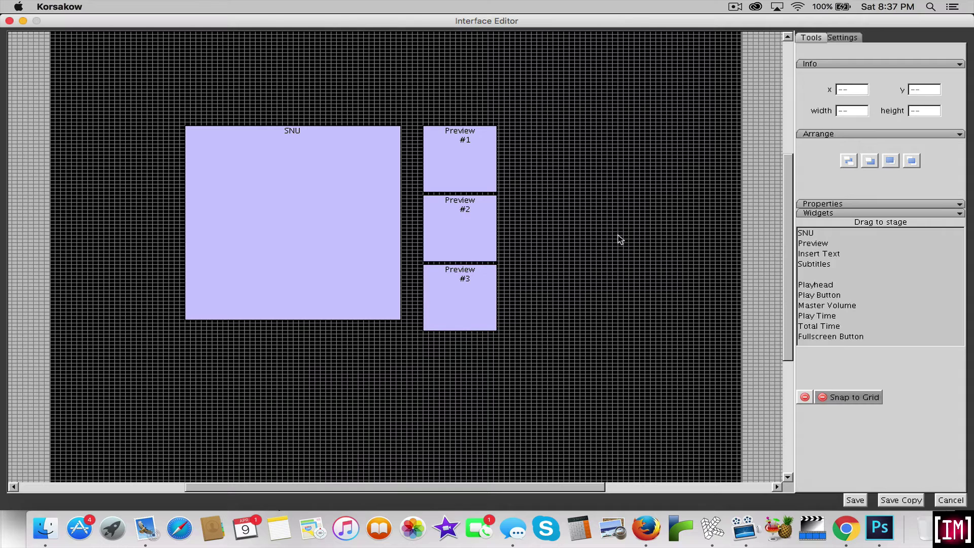
click(375, 243)
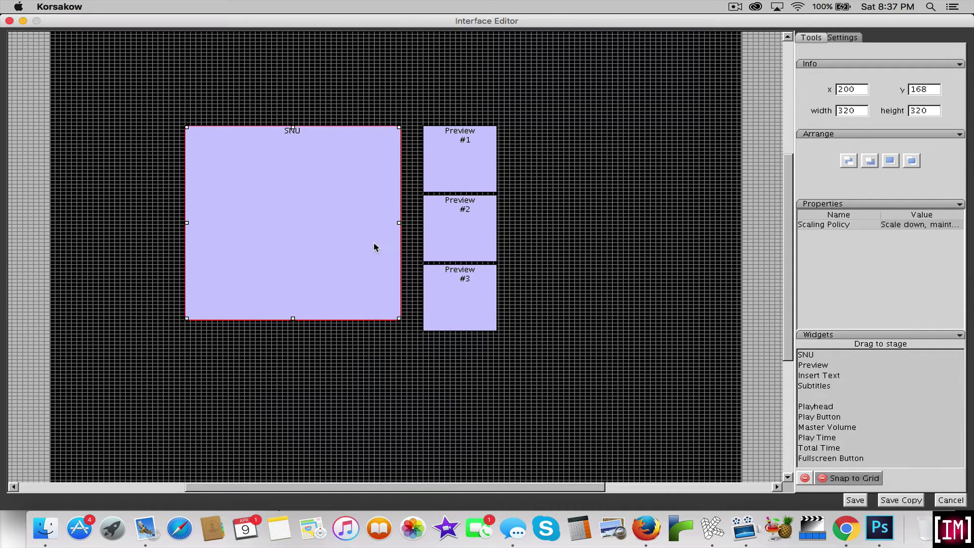
drag(378, 243, 380, 243)
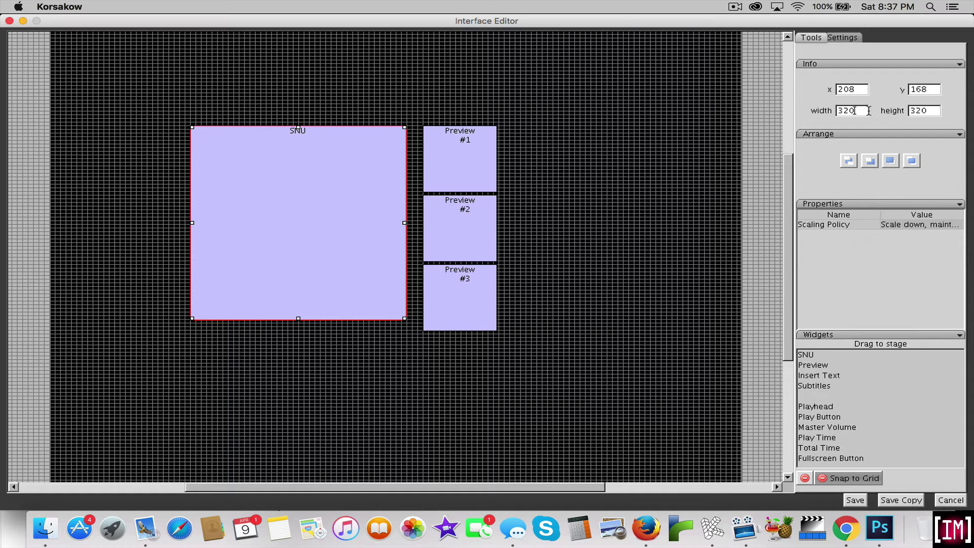
Enlarge the SNU widget's width and height from 320 to 336
drag(855, 111, 851, 111)
text(3)
drag(927, 111, 924, 111)
text(3)
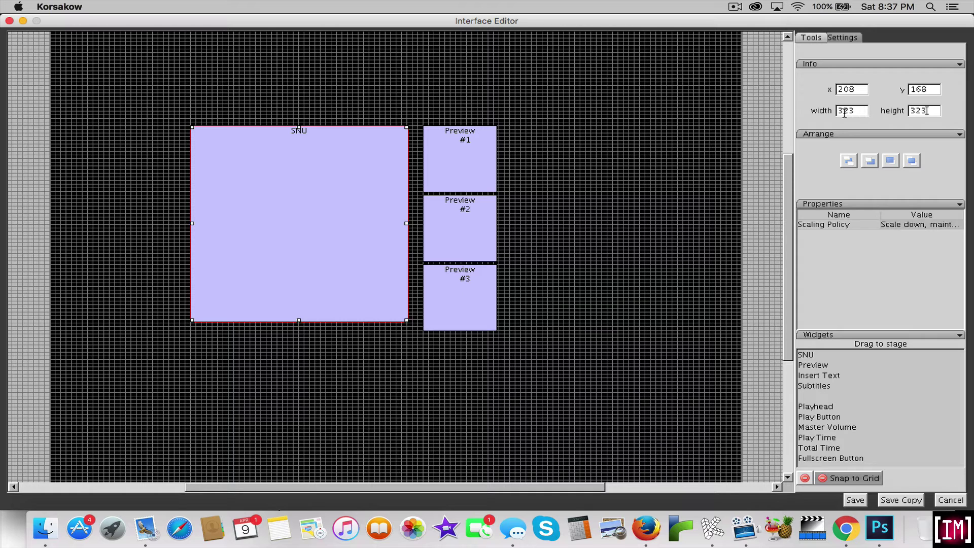
drag(844, 112, 856, 112)
text(36)
key(Return)
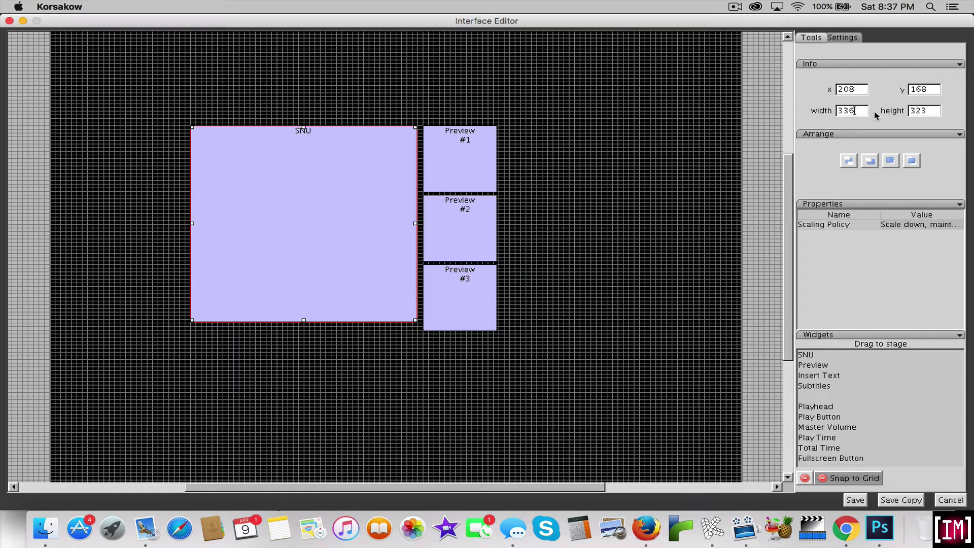
double_click(924, 113)
text(336)
key(Return)
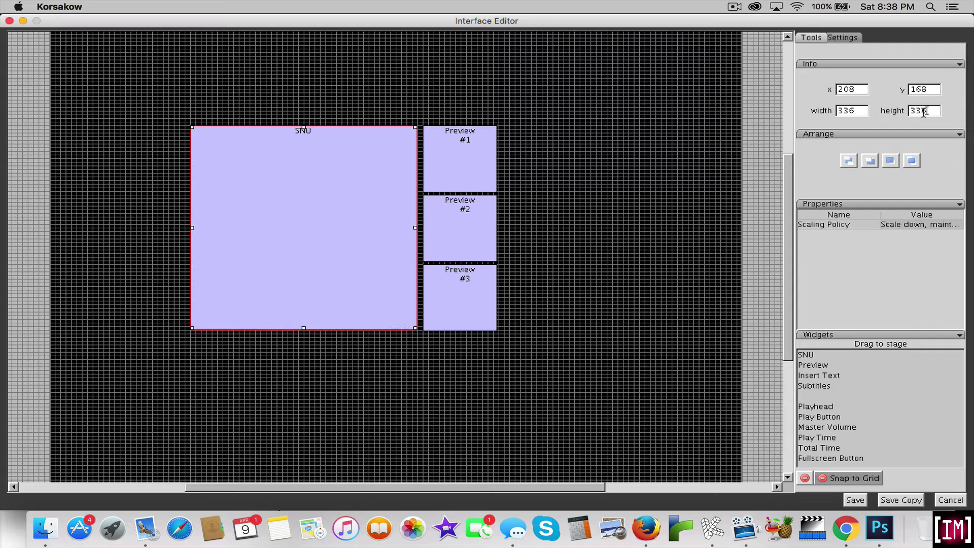
click(585, 272)
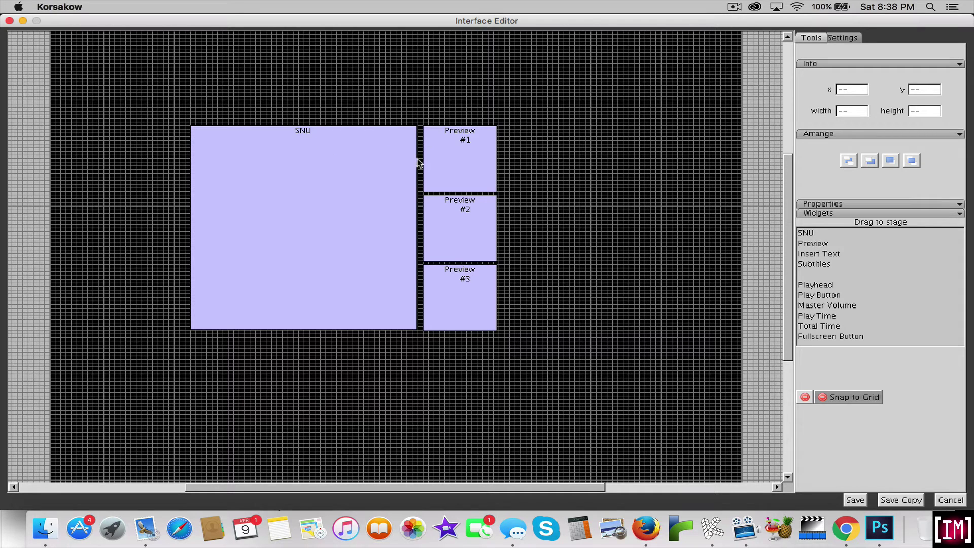
Realign Preview #1, #2 and #3 in a column at x 560 beside the SNU
drag(450, 161, 457, 160)
drag(447, 220, 456, 221)
drag(443, 285, 449, 284)
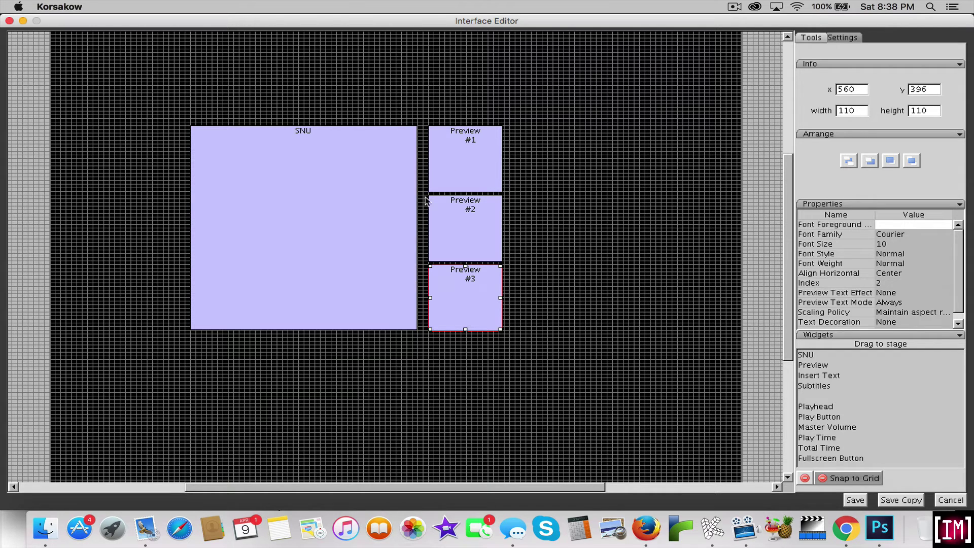
drag(444, 219, 445, 222)
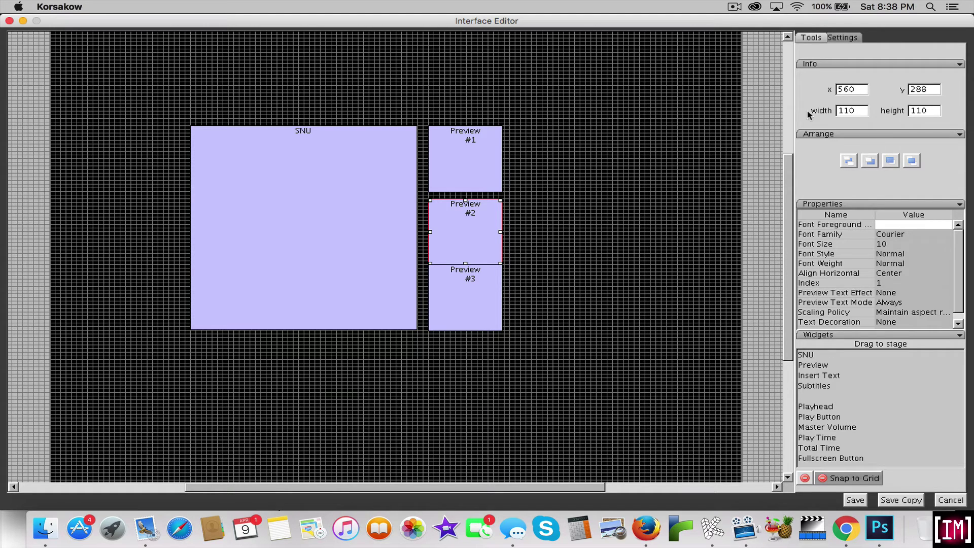
Check the interface settings, then save the 1x1 interface and close the editor
click(853, 40)
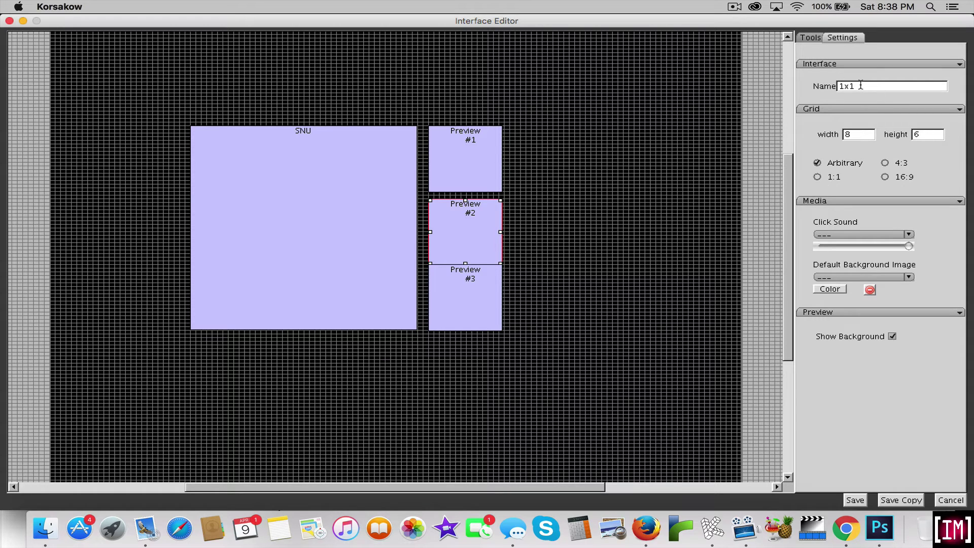
click(811, 38)
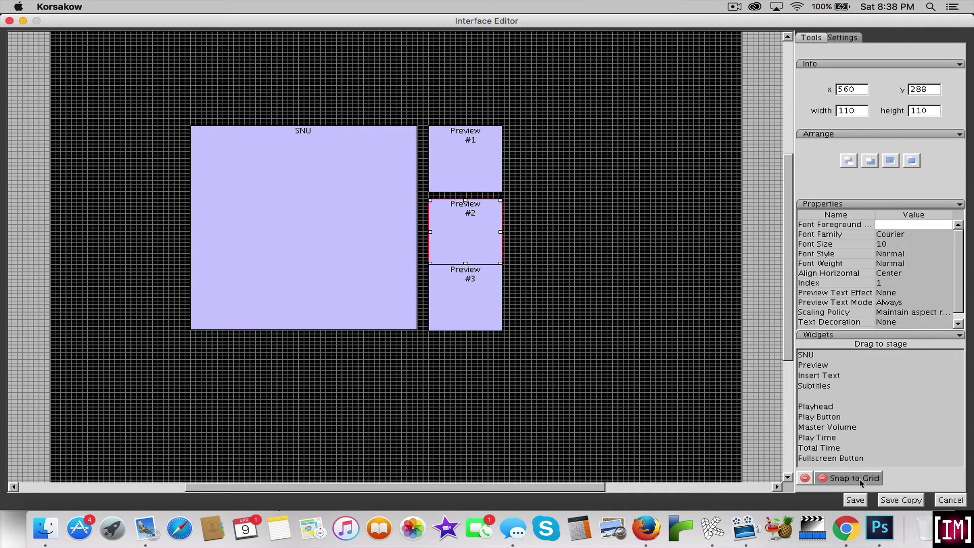
click(862, 501)
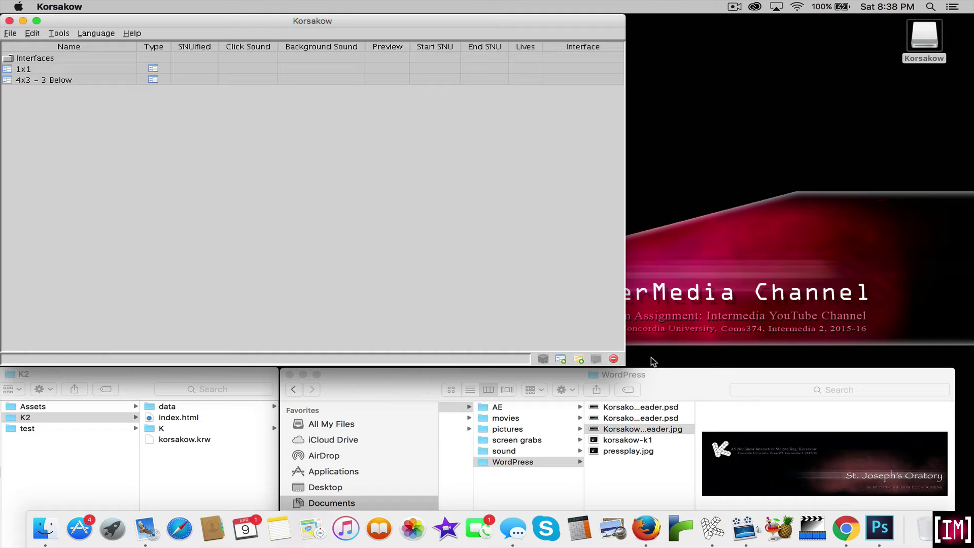
Rename the project from Untitled Project to 'ST JOSEPHS Or' in Project Settings
click(85, 69)
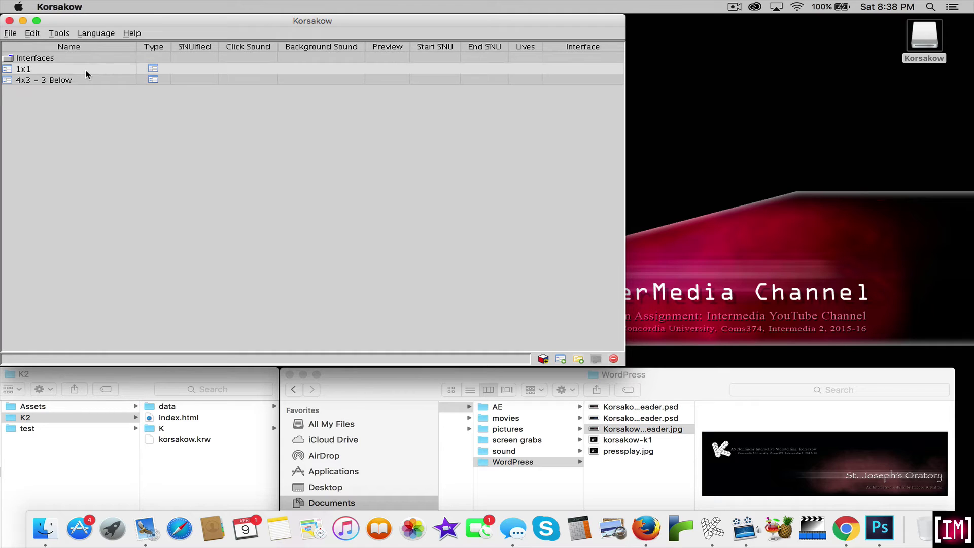
click(163, 171)
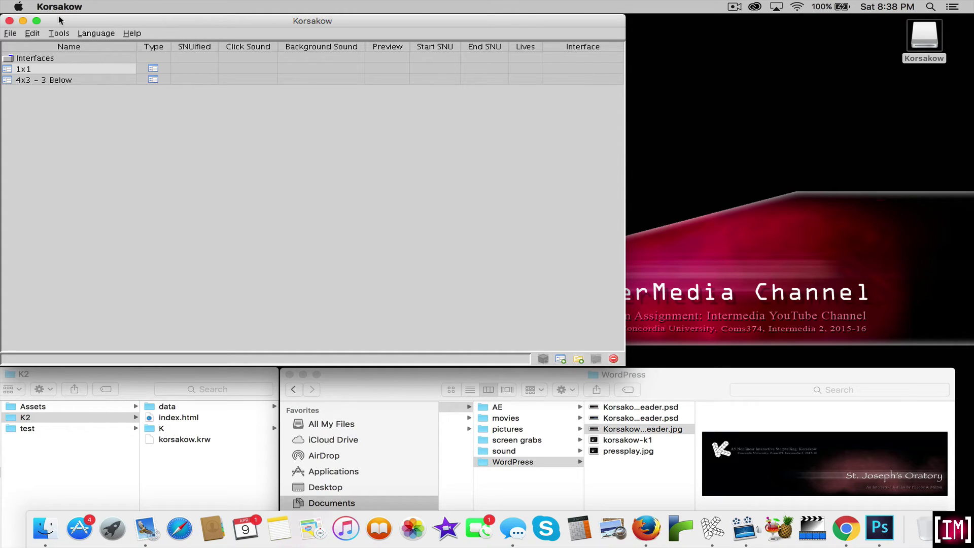
click(11, 33)
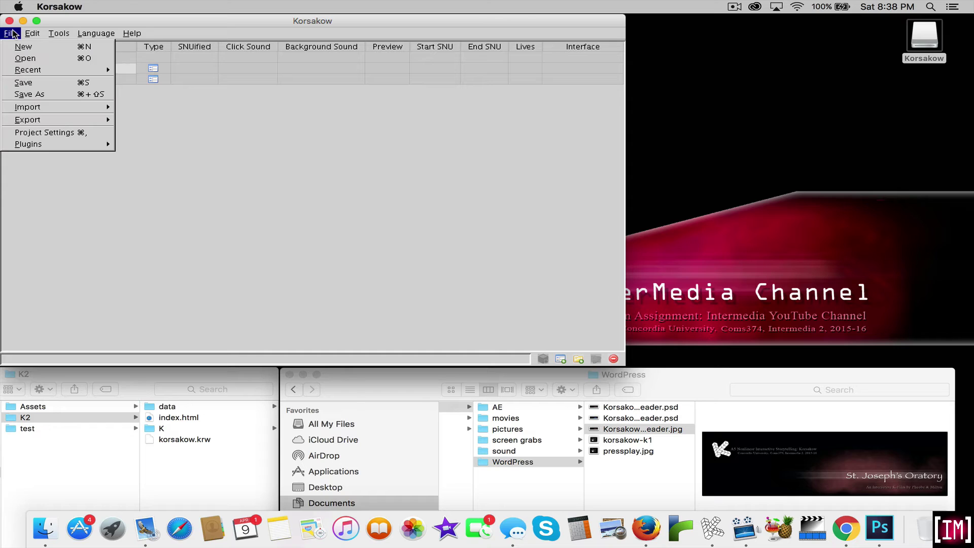
click(23, 131)
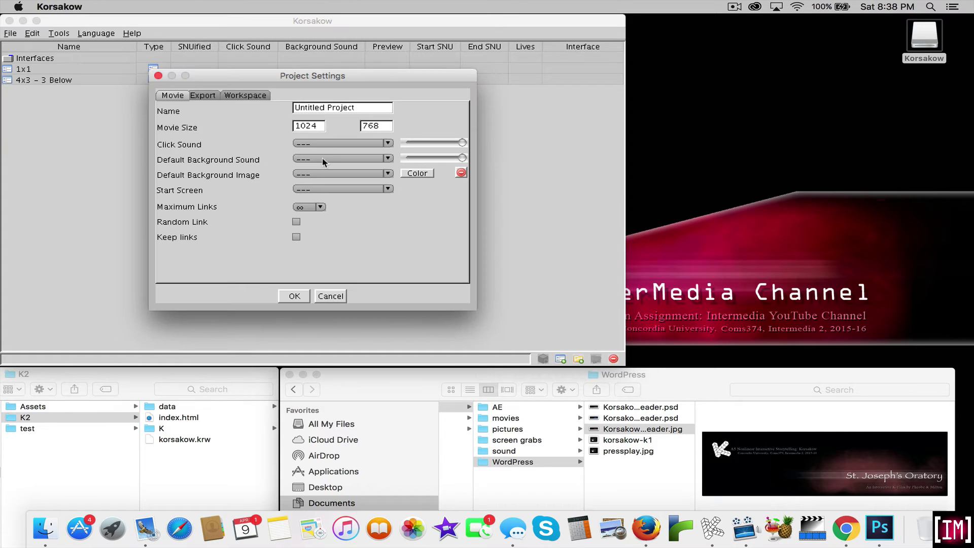
drag(366, 107, 294, 107)
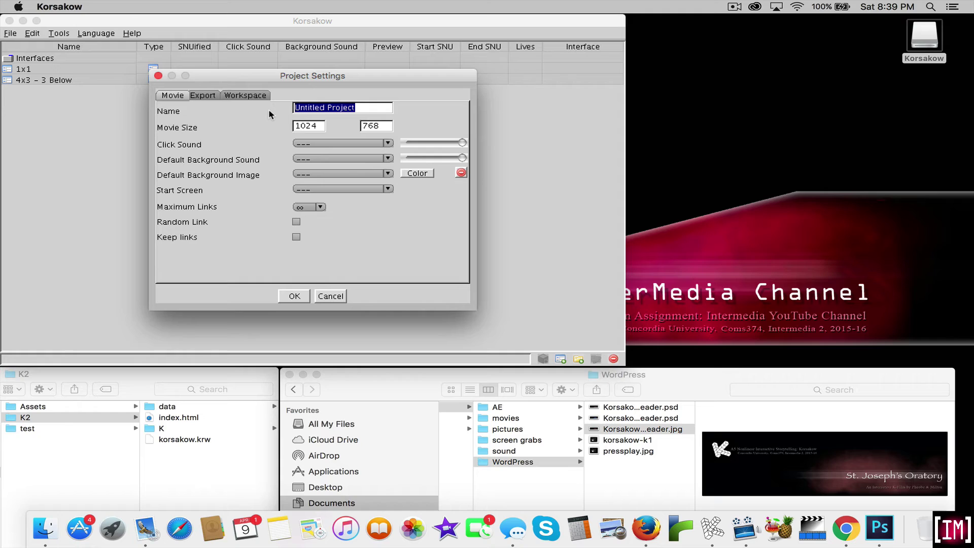
text(ST JO)
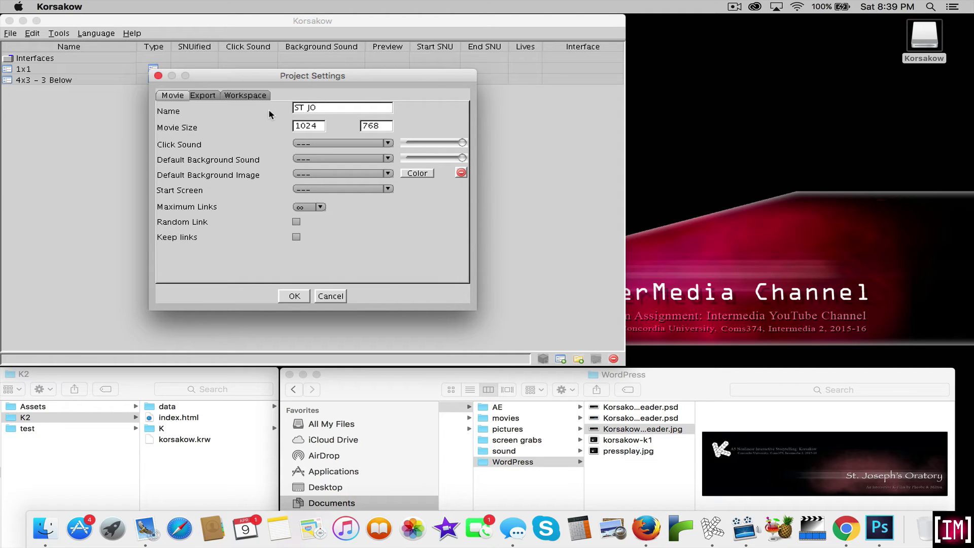
text(SEPHS Or)
Find the background image list empty, move the dialog aside, and try dragging in Korsakow-Header.jpg
click(388, 174)
click(388, 175)
drag(241, 79, 721, 36)
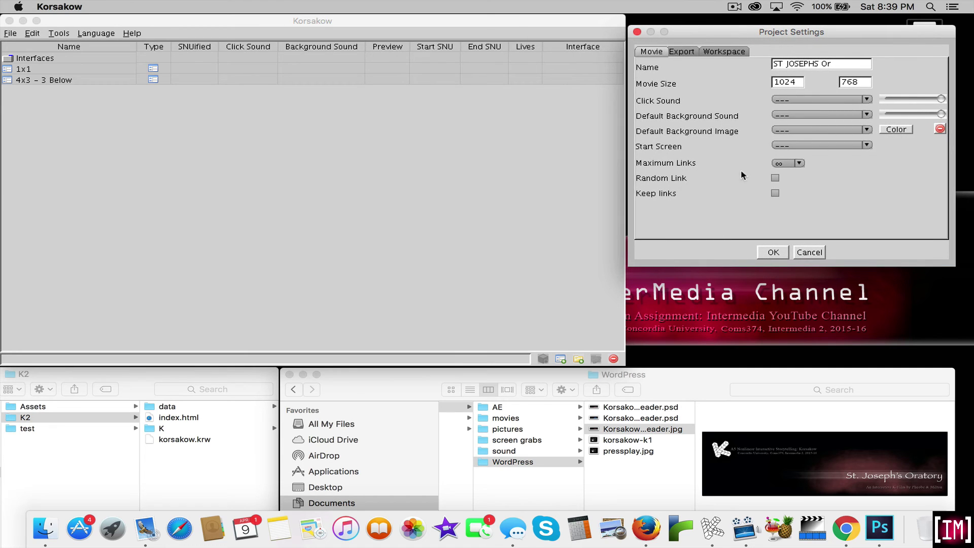
click(599, 429)
drag(597, 427, 104, 158)
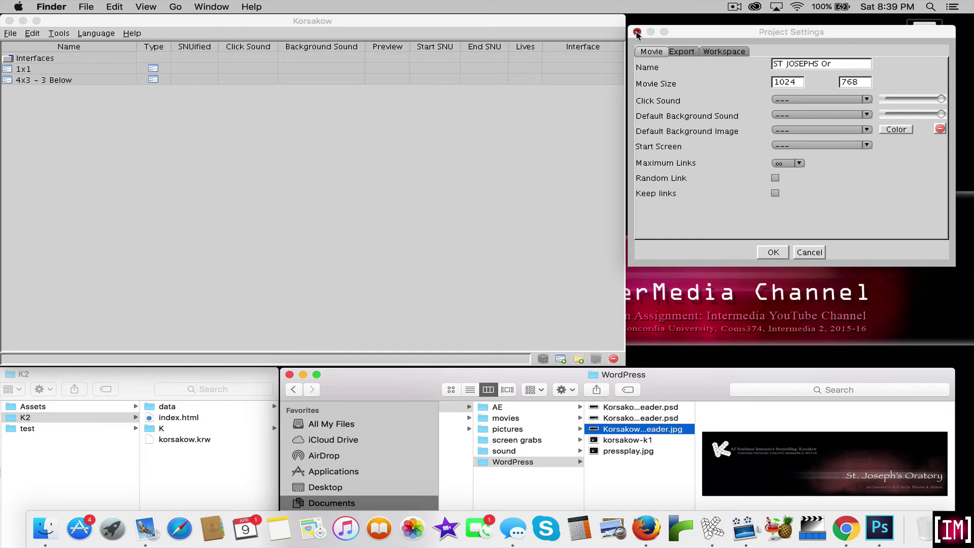
Close Project Settings and drag Korsakow-Header.jpg and 1background.jpg from Finder into the project
click(772, 252)
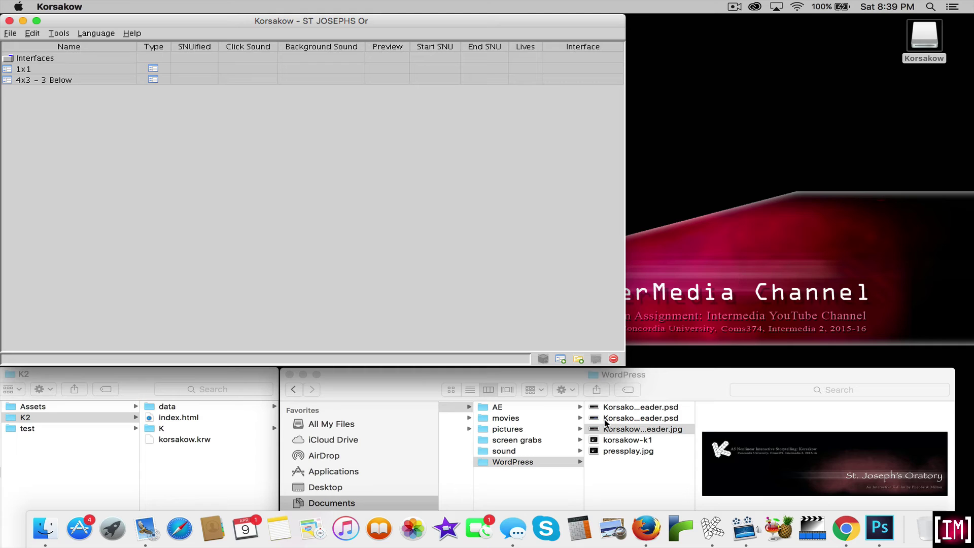
drag(595, 432, 112, 141)
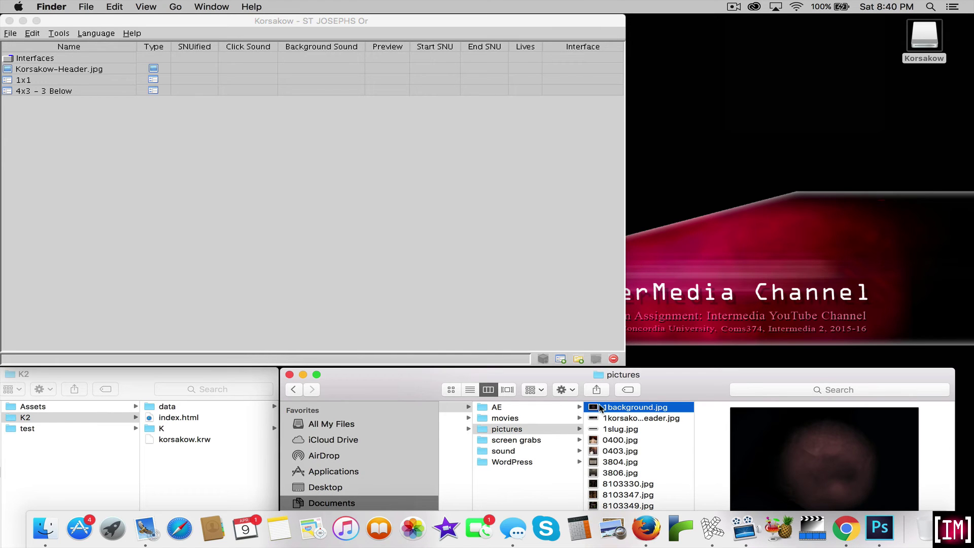
drag(601, 408, 91, 135)
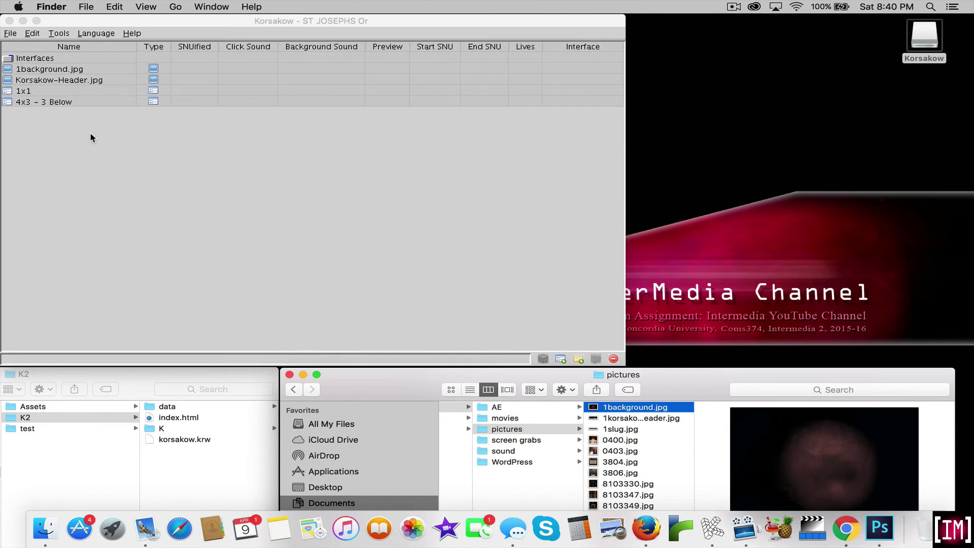
click(11, 33)
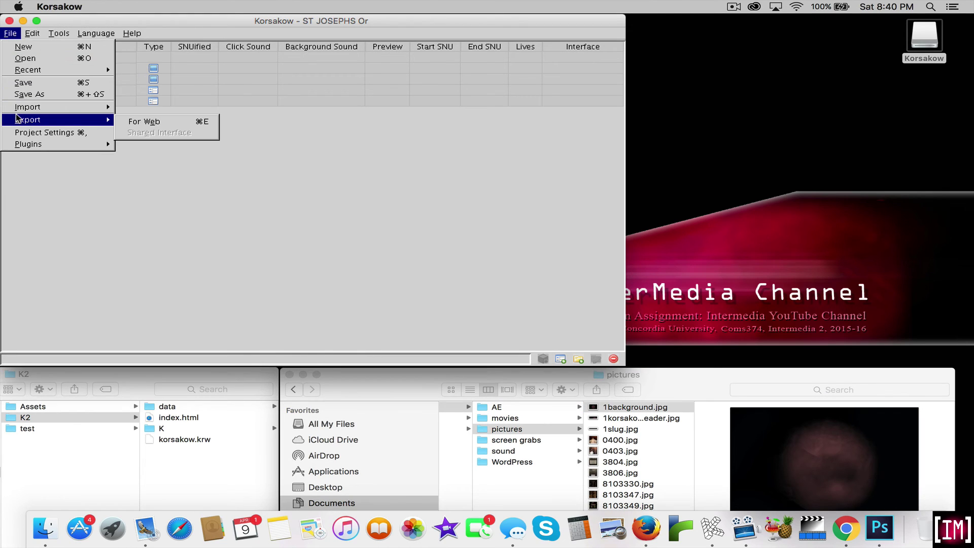
mouse_move(27, 112)
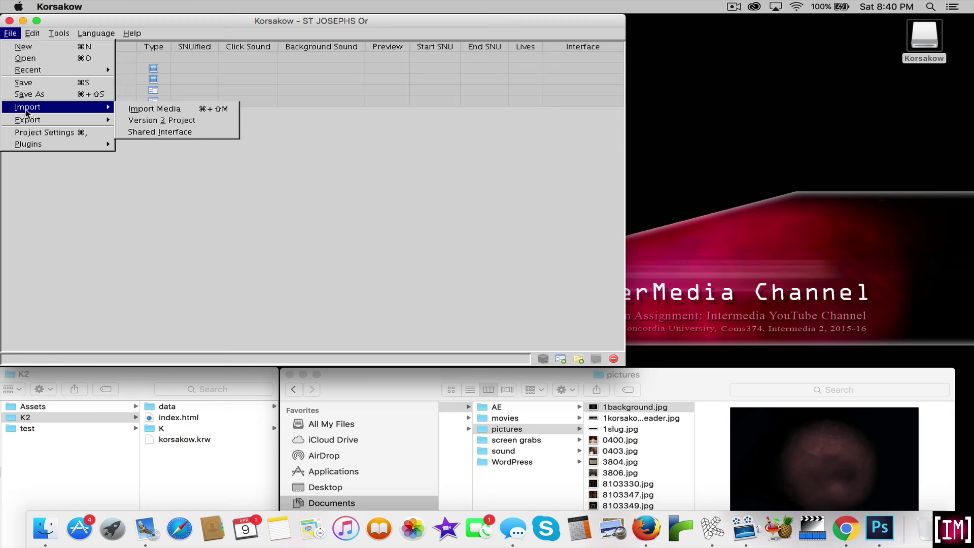
click(248, 137)
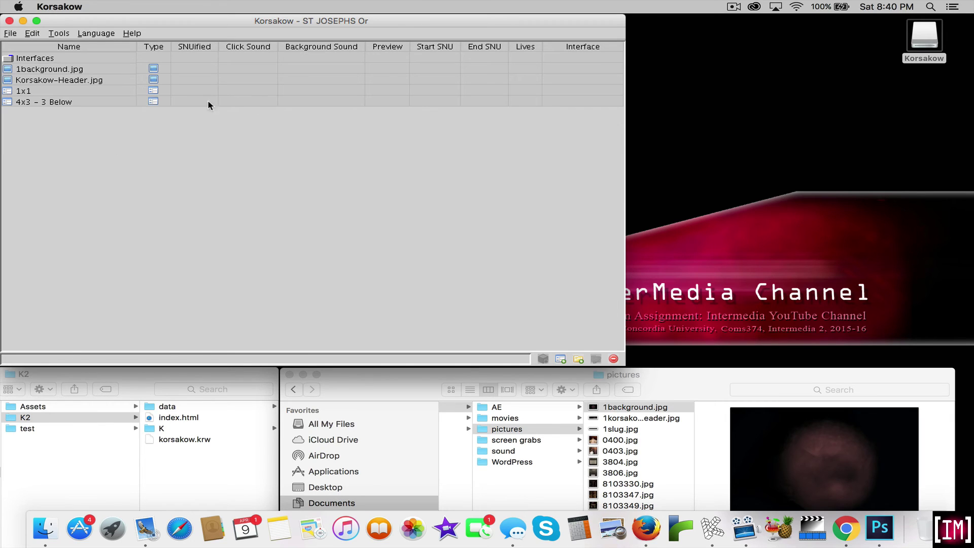
click(10, 33)
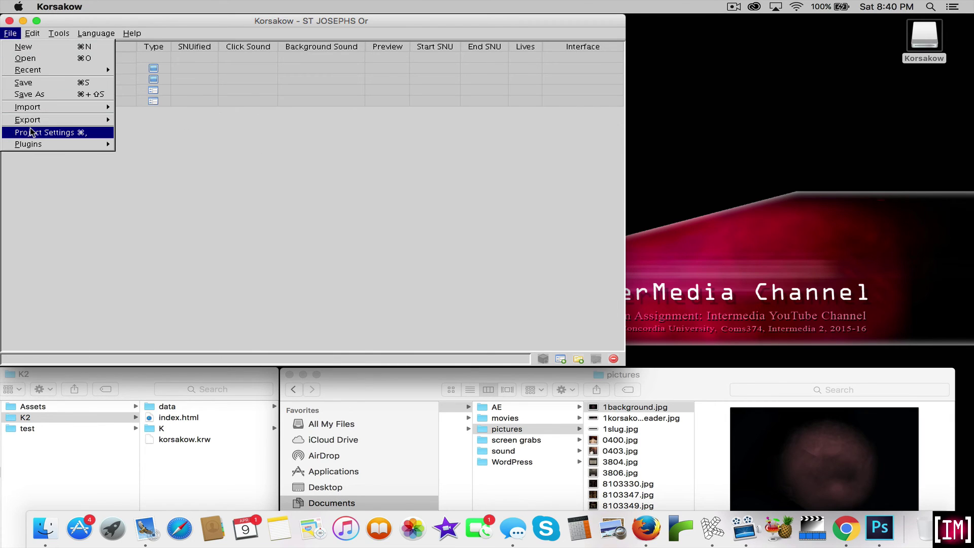
In Project Settings, choose 1background.jpg as default background and Korsakow-Header.jpg as start screen
click(45, 132)
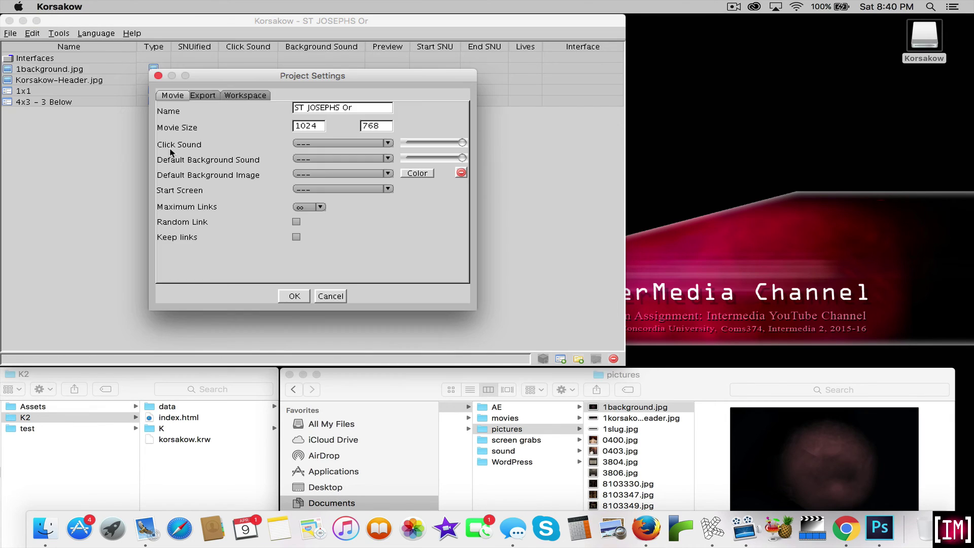
click(207, 96)
click(173, 95)
click(339, 173)
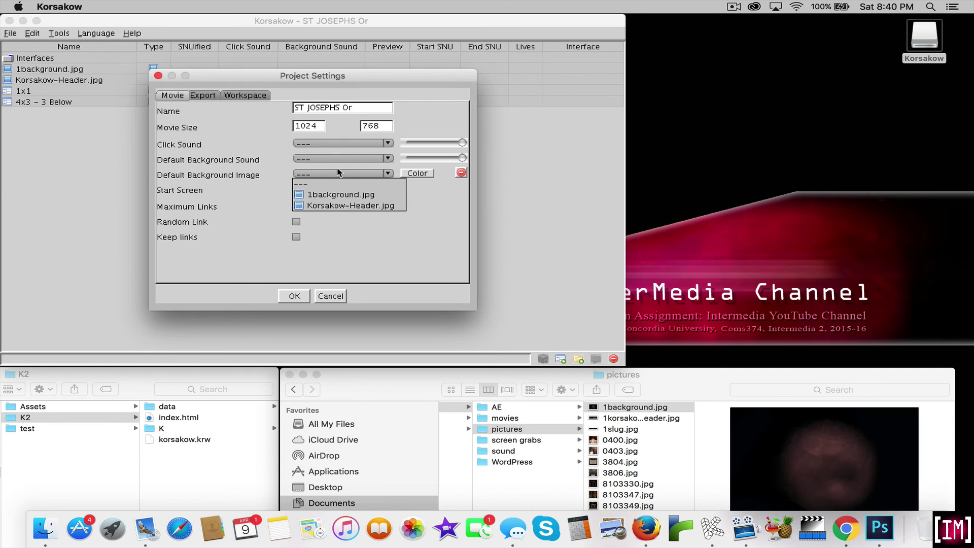
click(356, 195)
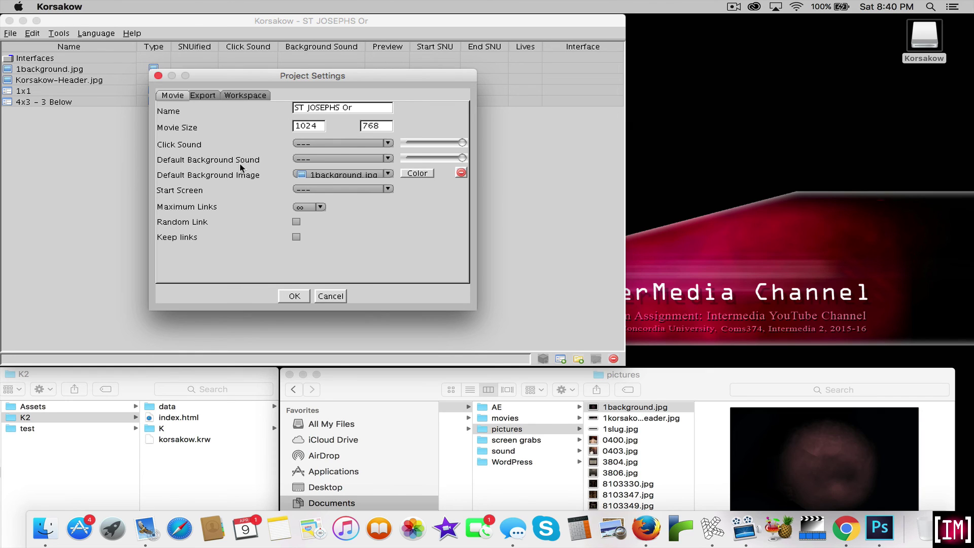
click(314, 190)
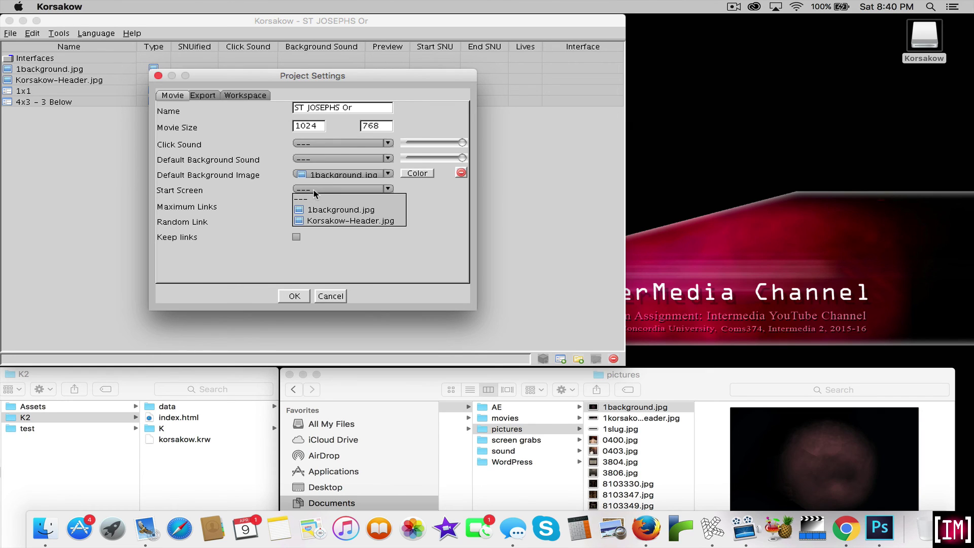
click(344, 221)
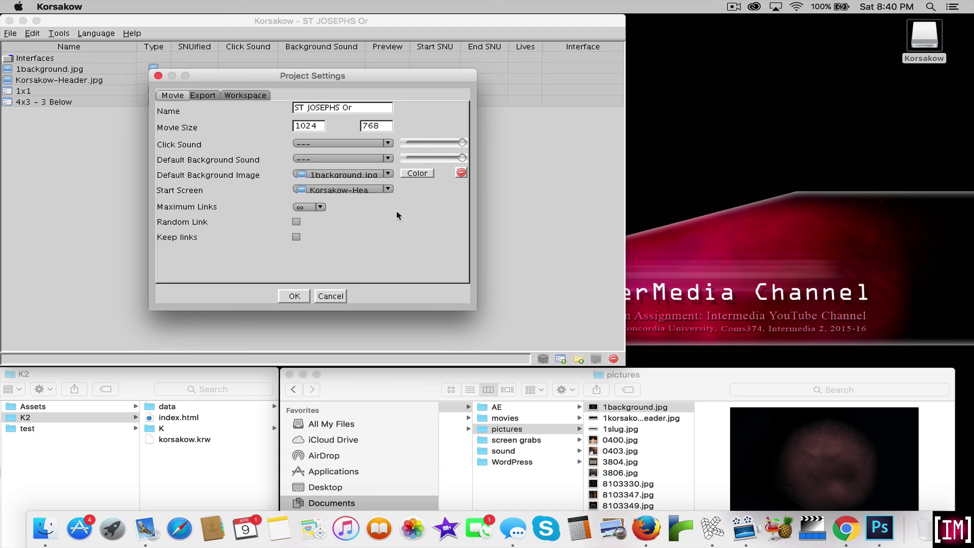